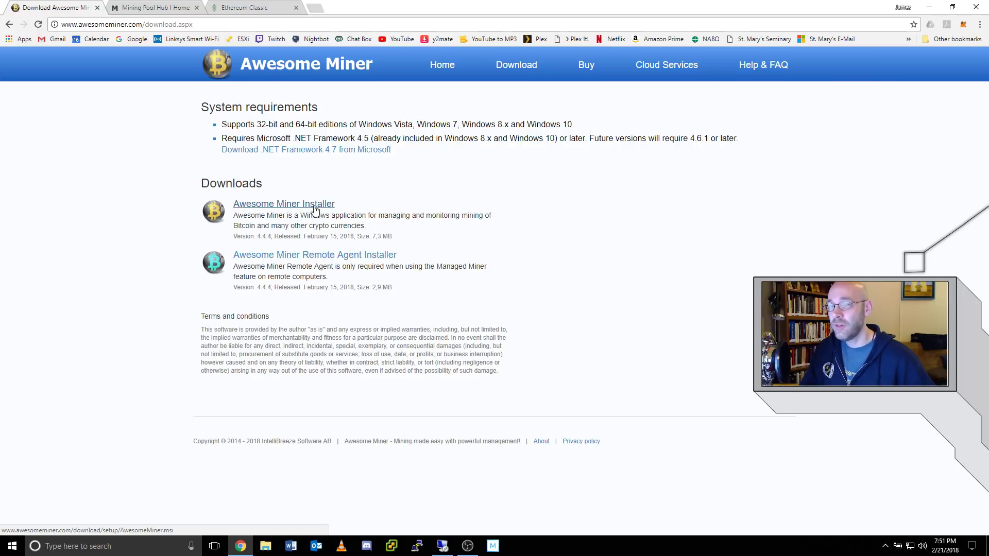
Switch from the Awesome Miner download tab to the Mining Pool Hub tab in Chrome.
{"action": "key", "text": "ctrl+Tab"}
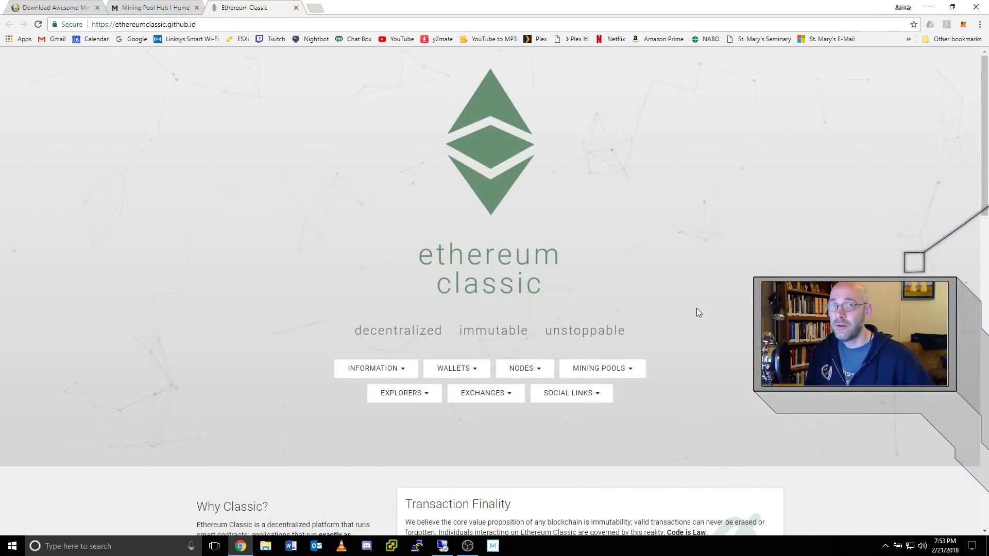
Show the list of wallets on the Ethereum Classic site.
{"action": "left_click", "coordinate": [469, 369]}
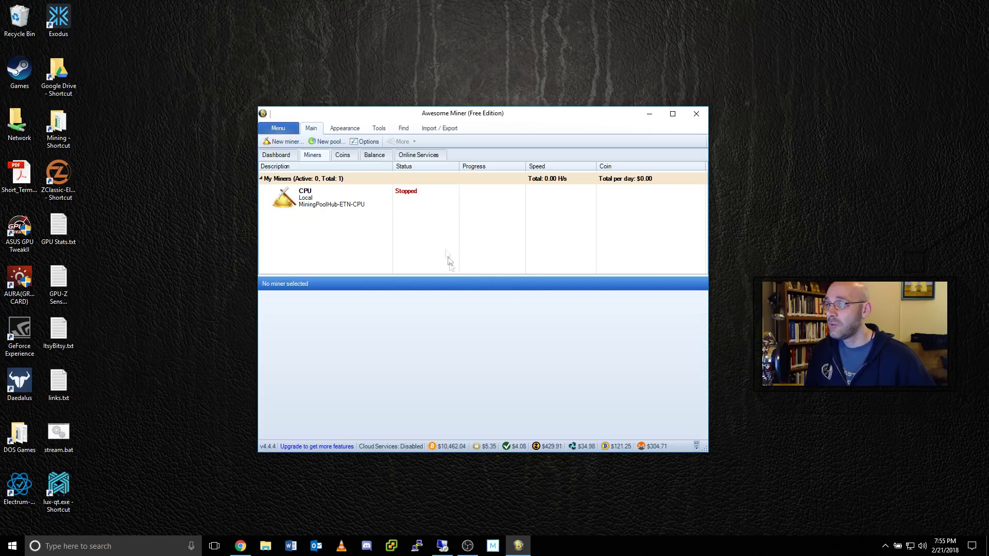
Create a local Managed Profit Miner named BigRed using the nVidia GPU profit-switching profile.
{"action": "left_click", "coordinate": [292, 141]}
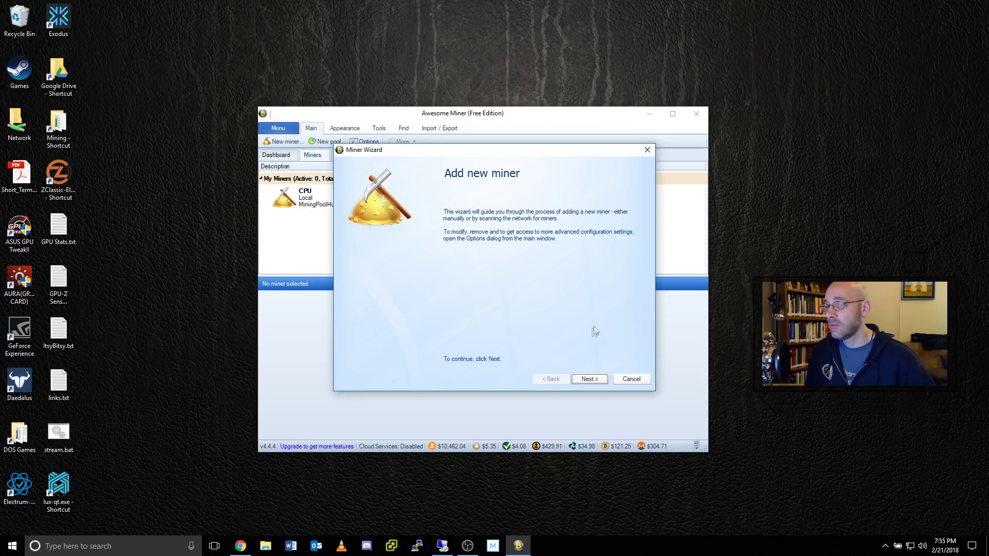
{"action": "left_click", "coordinate": [593, 379]}
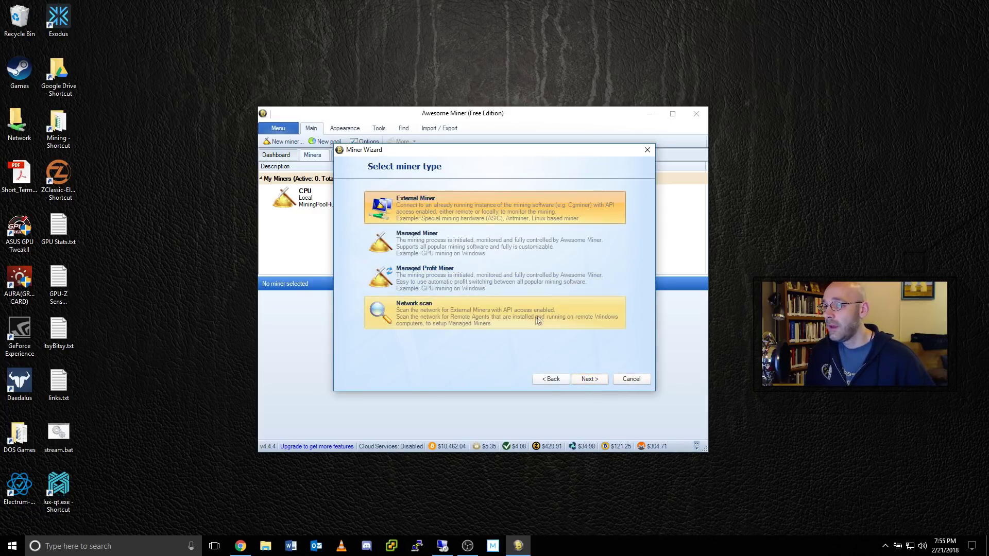
{"action": "left_click", "coordinate": [415, 280]}
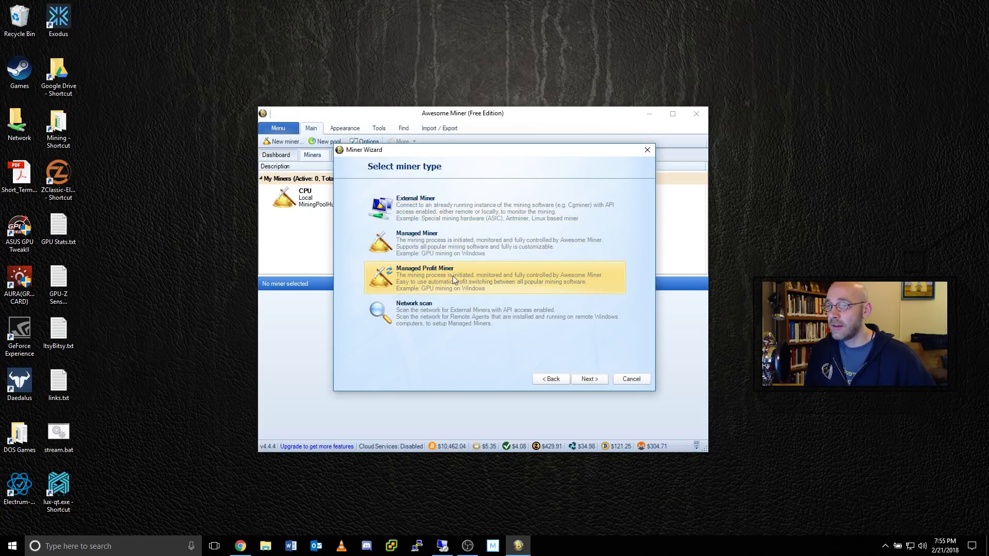
{"action": "left_click", "coordinate": [595, 380]}
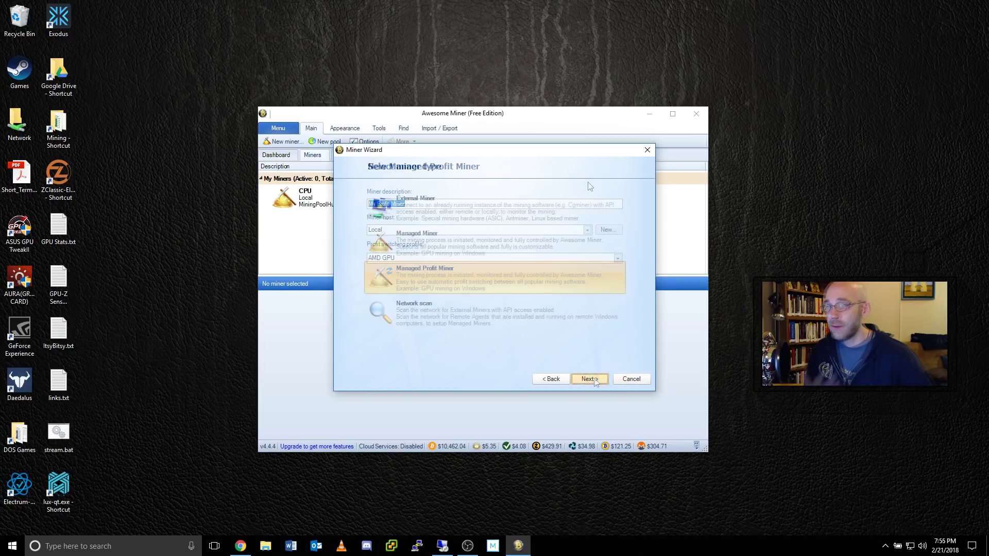
{"action": "type", "text": "BigRed"}
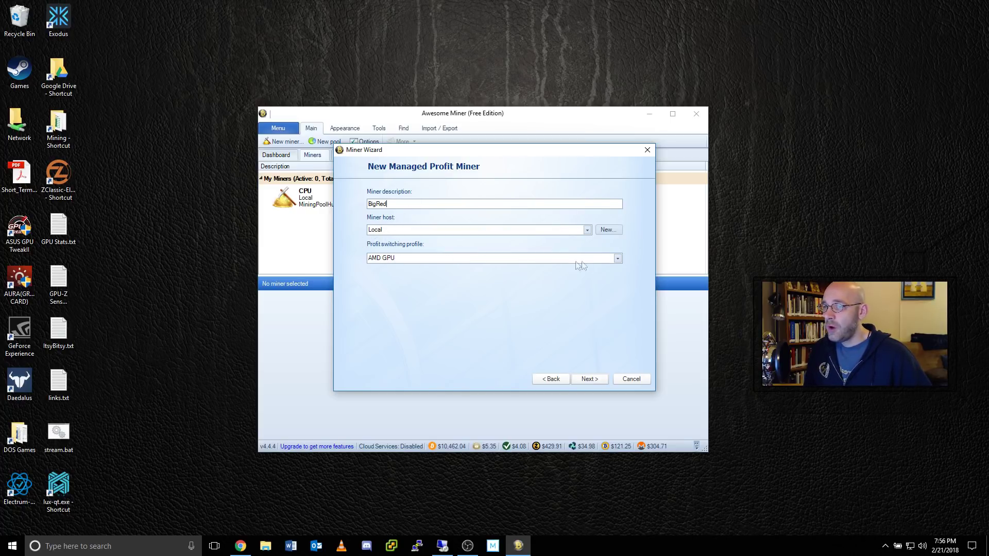
{"action": "left_click", "coordinate": [618, 259]}
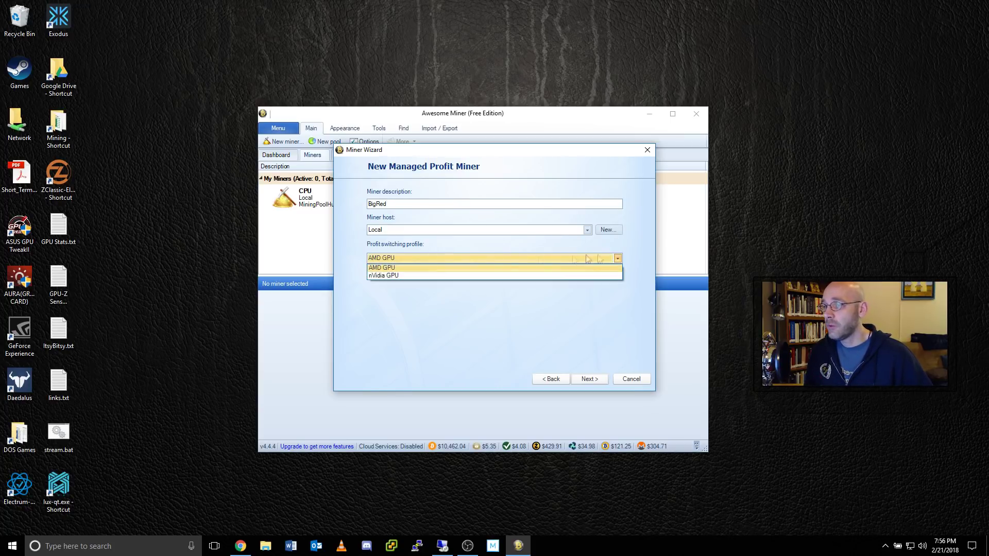
{"action": "left_click", "coordinate": [406, 276]}
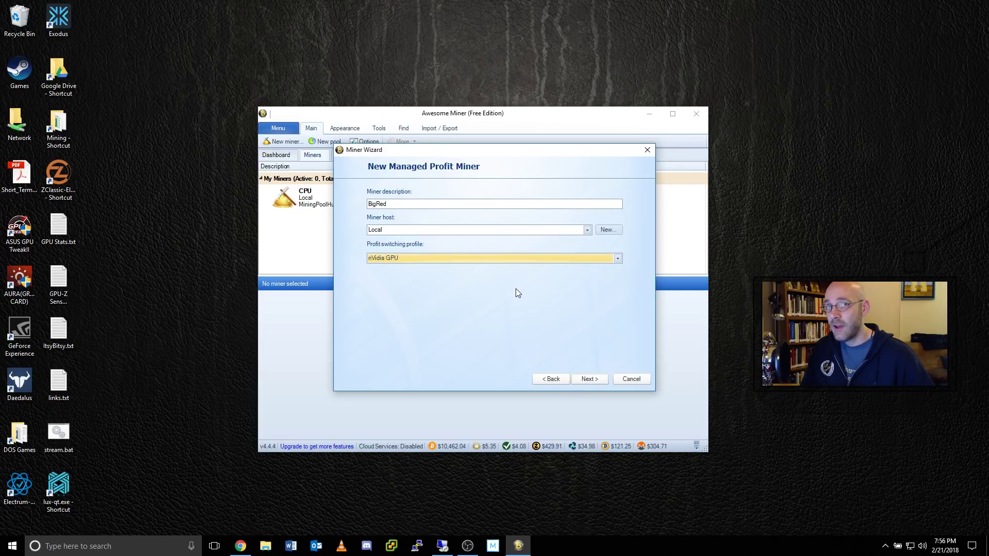
{"action": "left_click", "coordinate": [589, 379]}
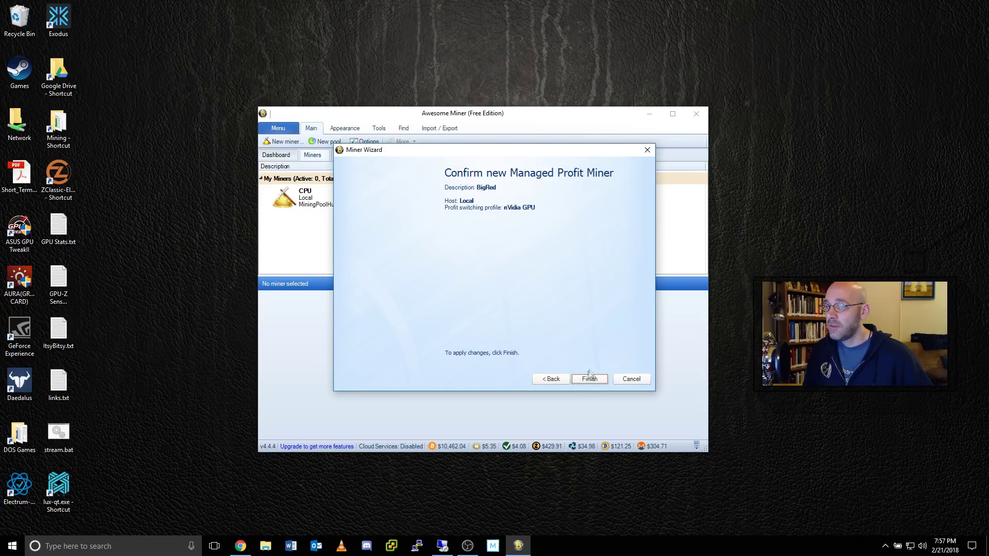
{"action": "left_click", "coordinate": [590, 379]}
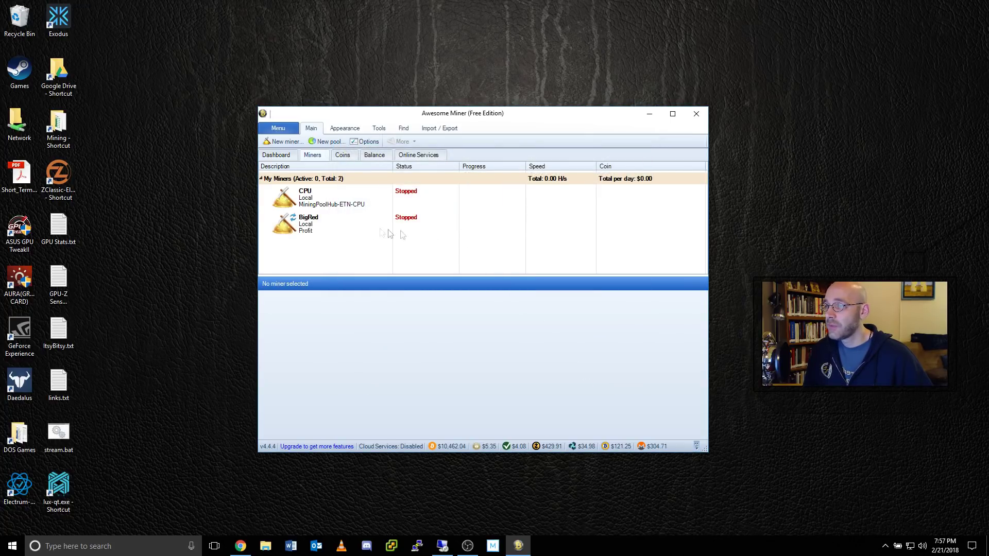
For BigRed, begin a new pool described 'Ethereum Classic MPH' with a stratum+tcp:// server prefix.
{"action": "left_click", "coordinate": [364, 228]}
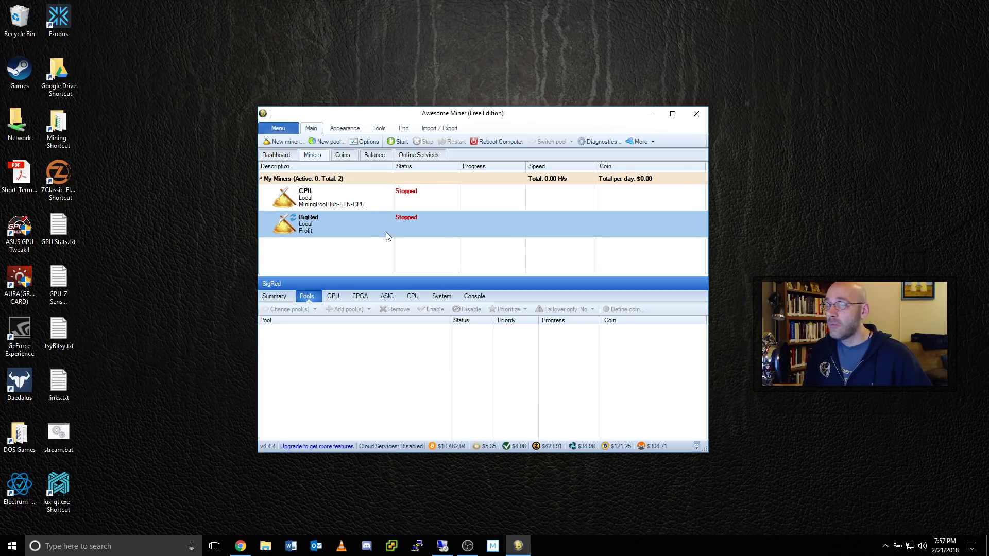
{"action": "left_click", "coordinate": [329, 142]}
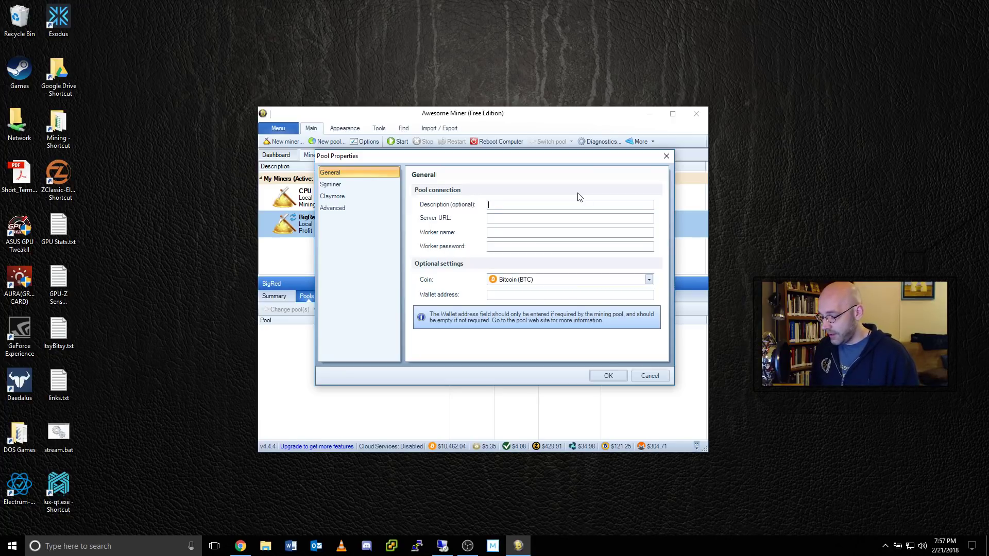
{"action": "type", "text": "Ethereum"}
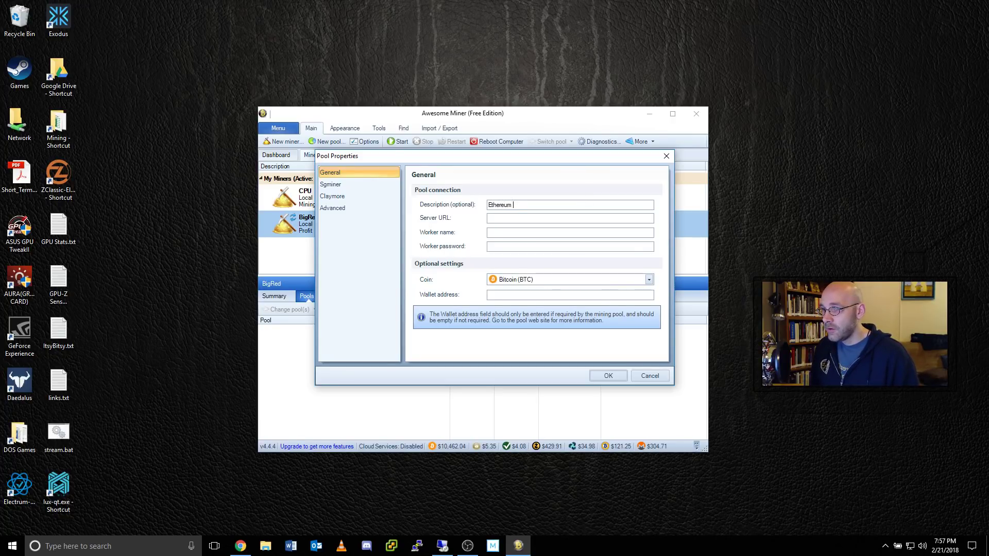
{"action": "type", "text": " Classic"}
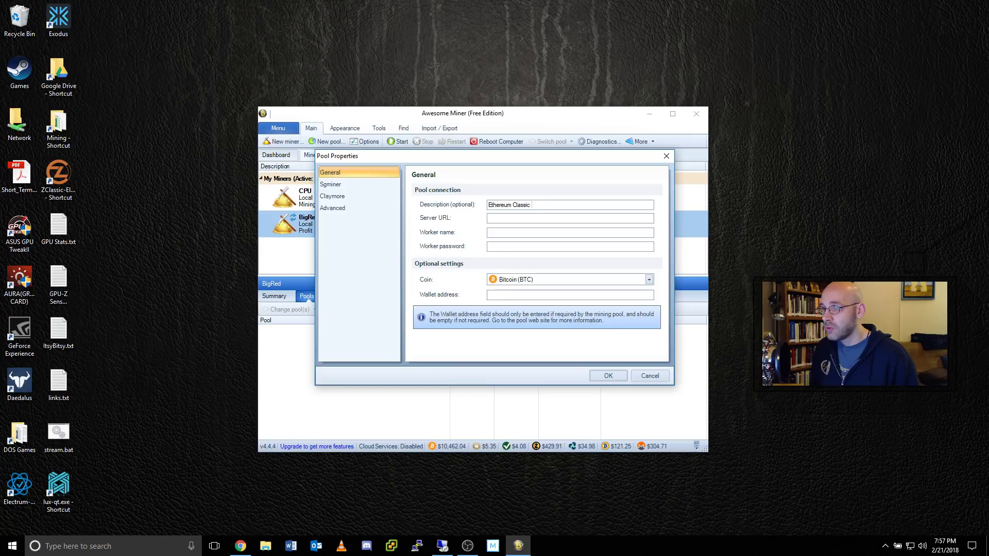
{"action": "type", "text": " MPH"}
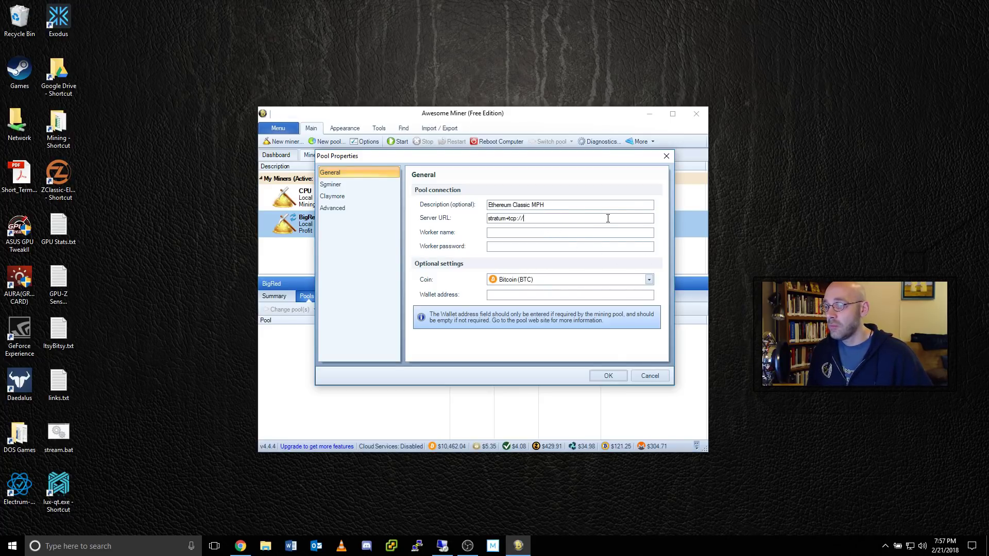
{"action": "left_click", "coordinate": [239, 550]}
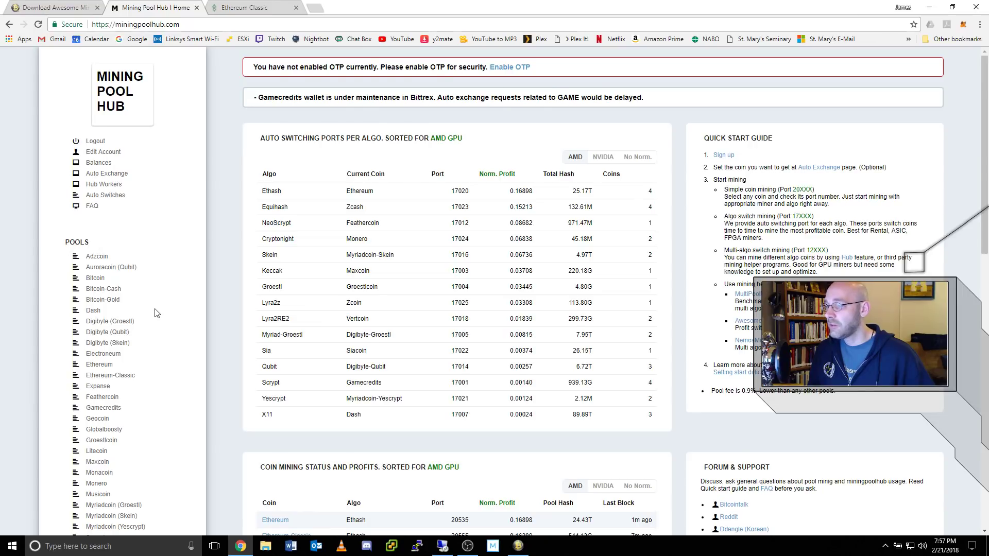
From Mining Pool Hub's Ethereum-Classic page, copy the U.S. server us-east.ethash-hub.miningpoolhub.com.
{"action": "scroll", "coordinate": [157, 313], "scroll_direction": "down", "scroll_amount": 1}
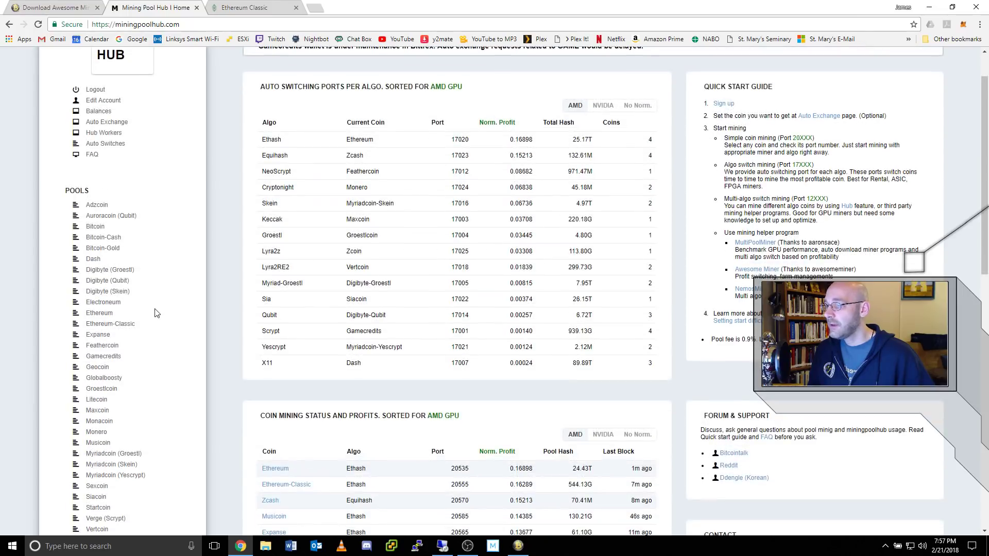
{"action": "left_click", "coordinate": [122, 326]}
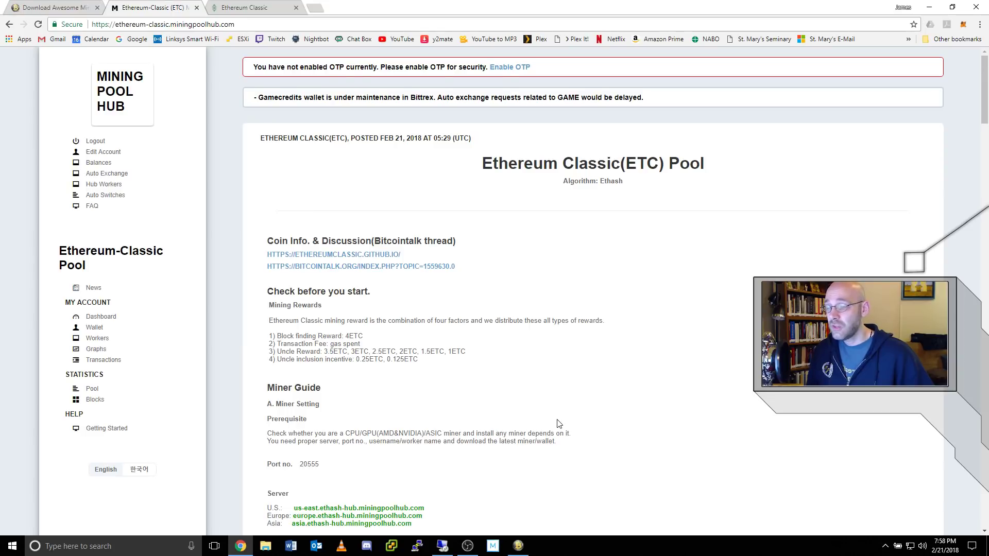
{"action": "scroll", "coordinate": [559, 424], "scroll_direction": "down", "scroll_amount": 3}
{"action": "double_click", "coordinate": [309, 310]}
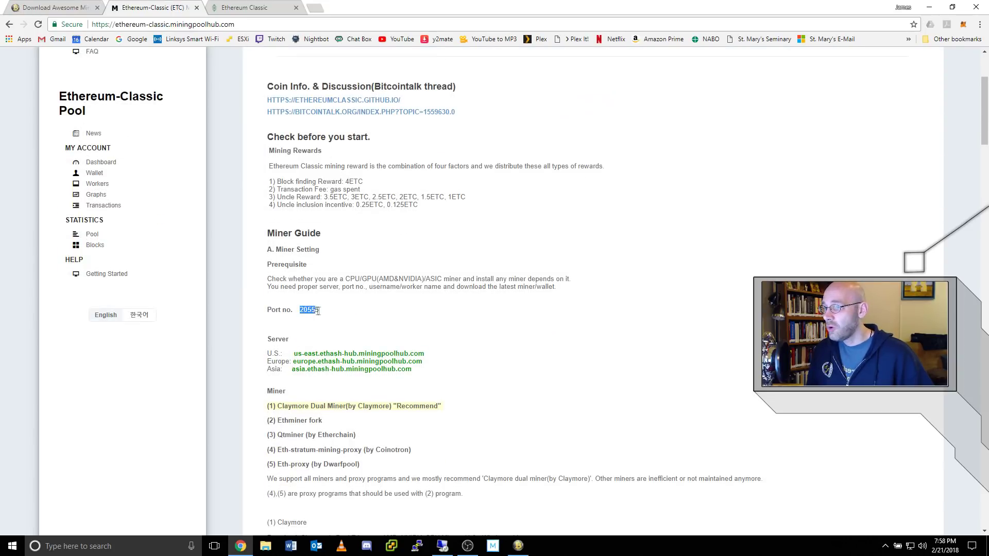
{"action": "left_click", "coordinate": [334, 347]}
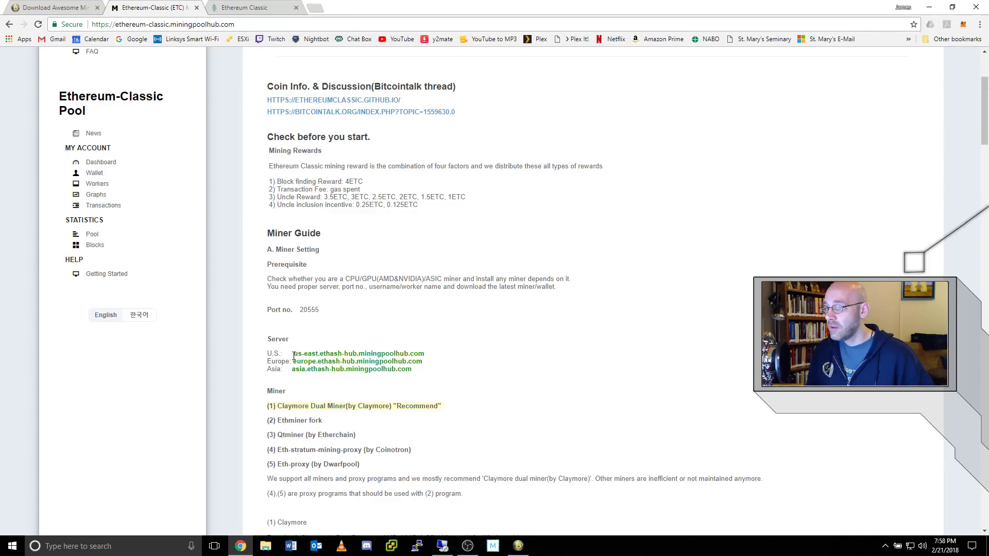
{"action": "left_click_drag", "start_coordinate": [294, 356], "coordinate": [426, 357]}
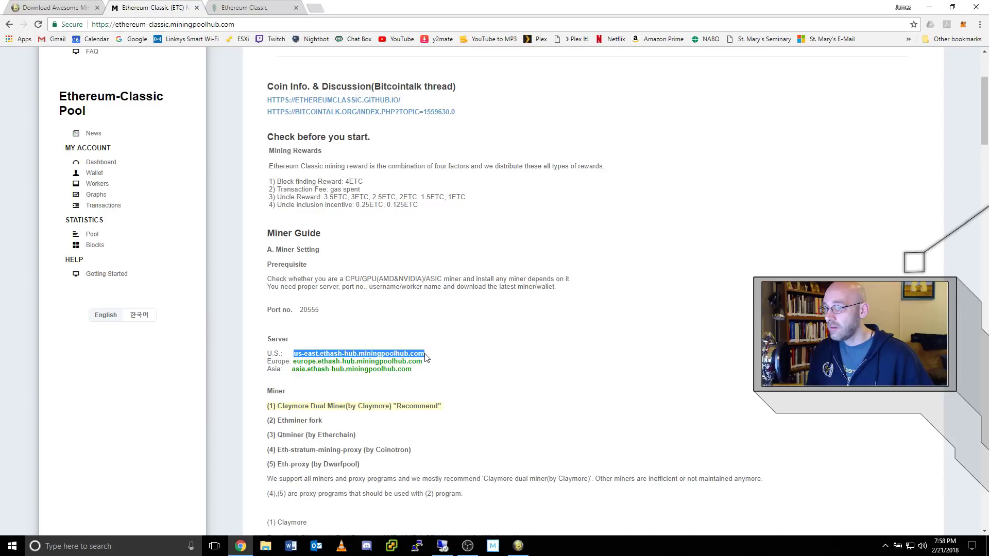
{"action": "right_click", "coordinate": [422, 355]}
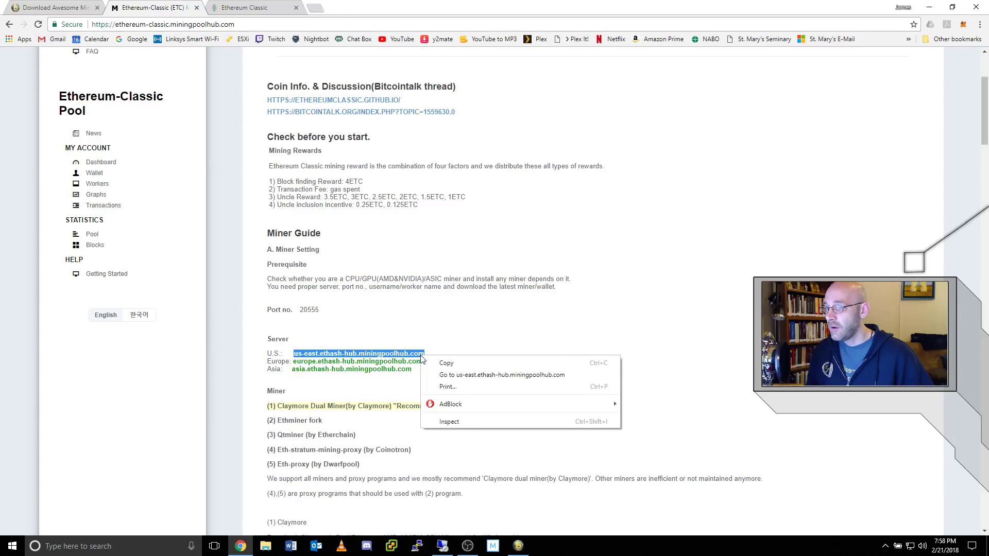
Paste the U.S. east server into the pool's Server URL and append port :20556.
{"action": "left_click", "coordinate": [465, 364]}
{"action": "left_click", "coordinate": [518, 547]}
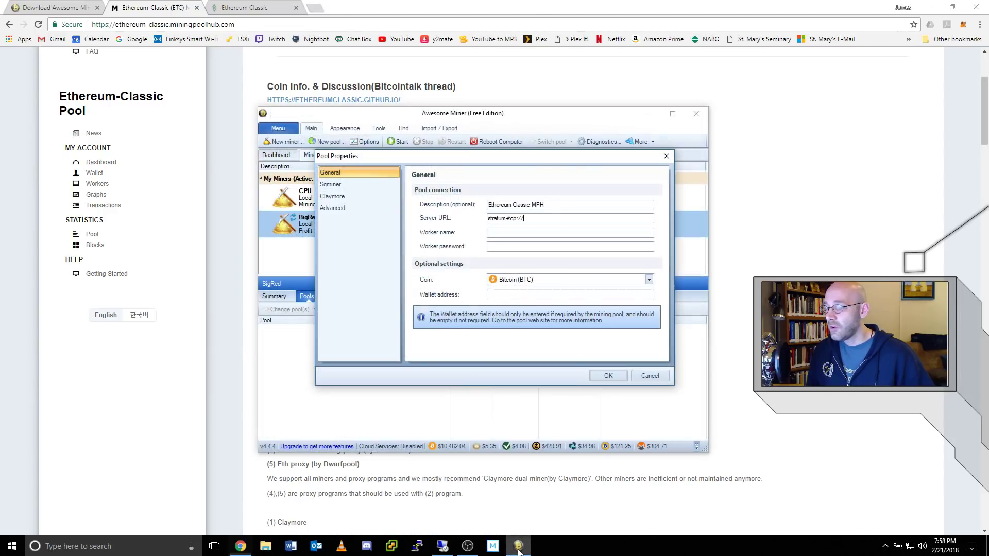
{"action": "right_click", "coordinate": [553, 222]}
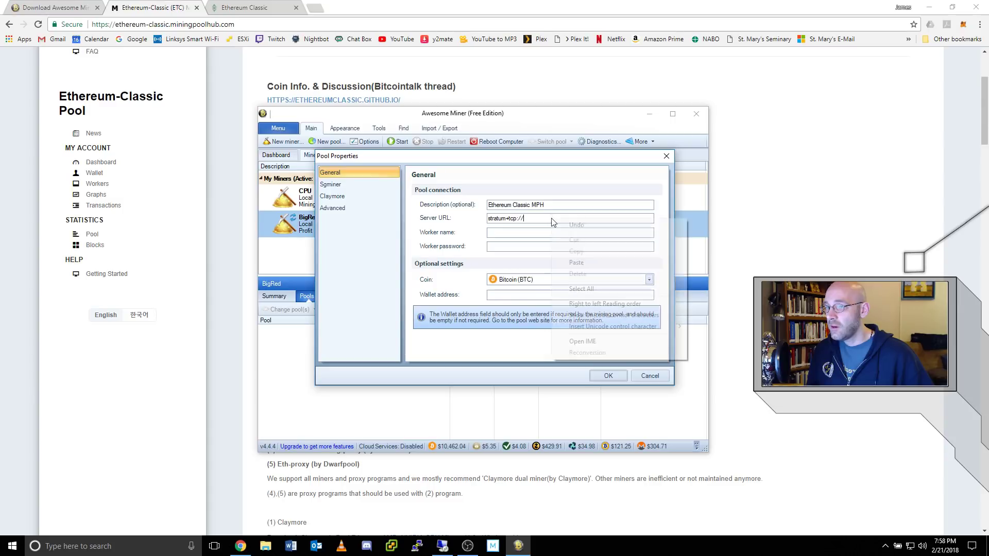
{"action": "left_click", "coordinate": [583, 262]}
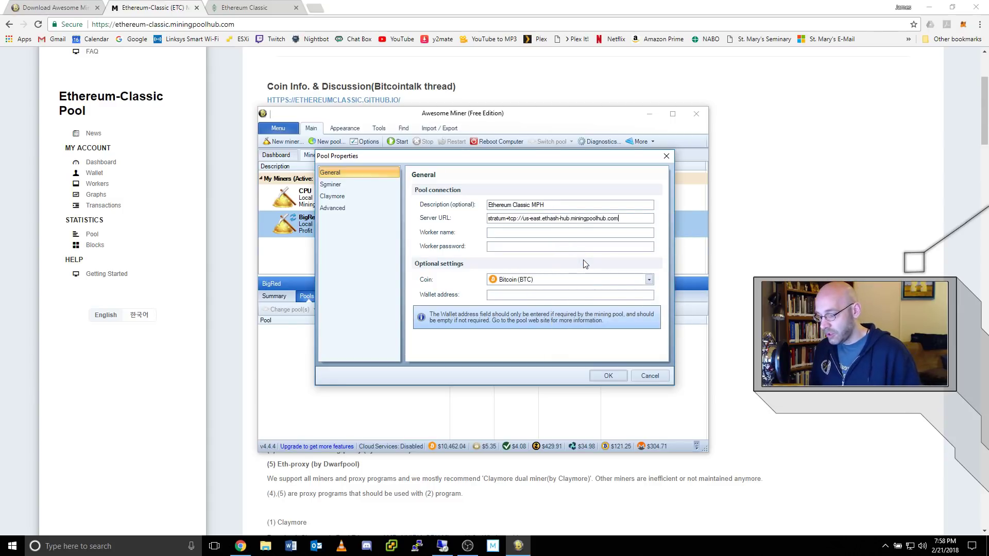
{"action": "type", "text": ":20556"}
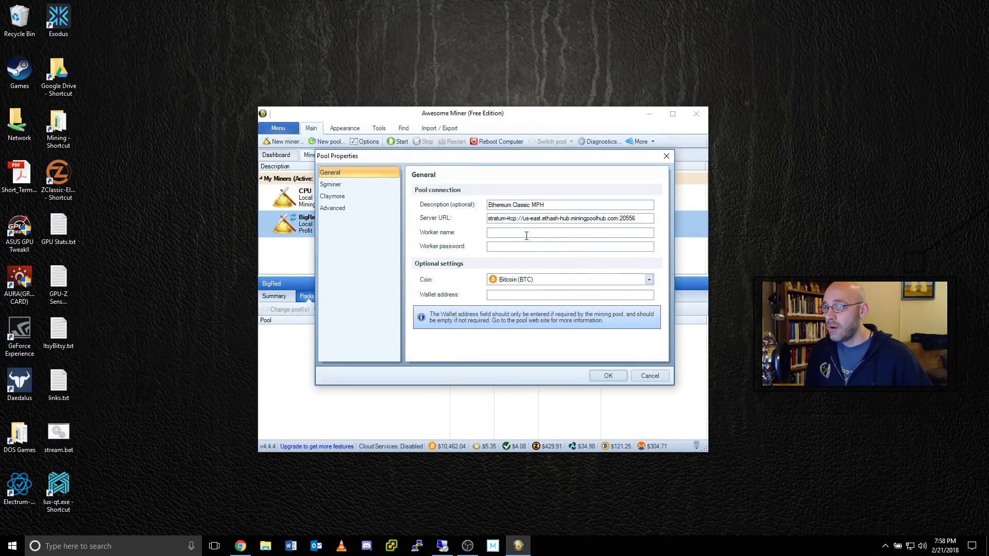
Enter the pool's worker name and worker password.
{"action": "left_click", "coordinate": [549, 233]}
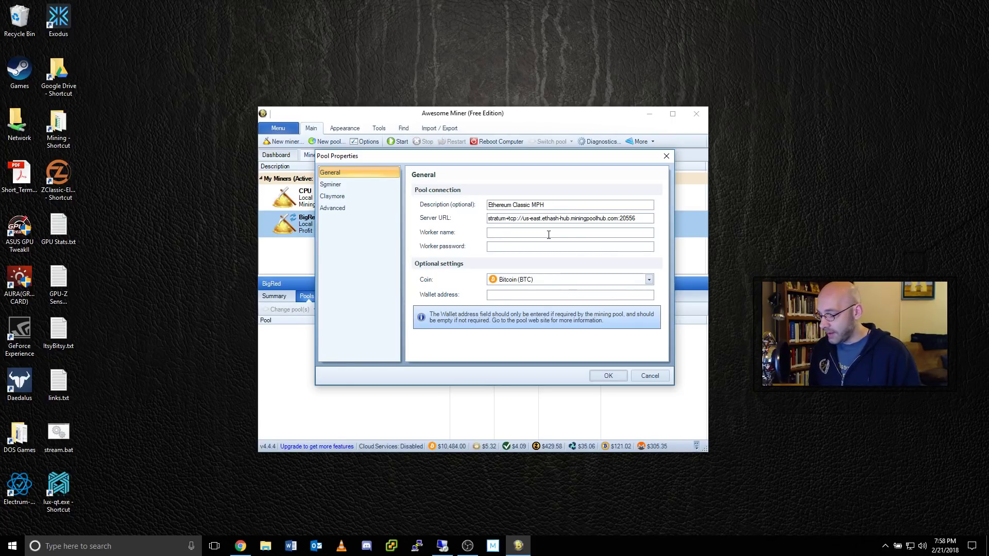
{"action": "type", "text": "GooseTech."}
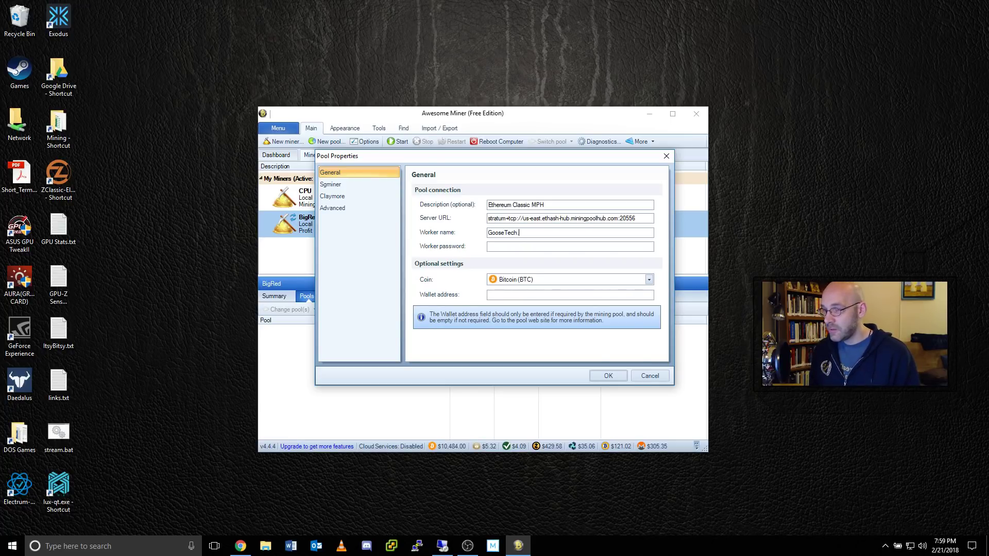
{"action": "type", "text": "080"}
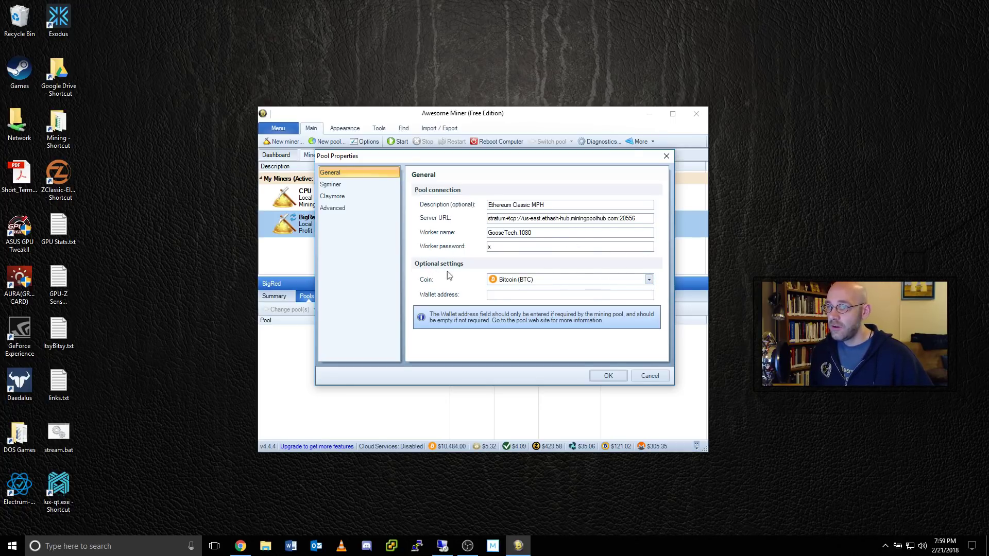
Set the pool coin to Ethereum Classic (ETC) and save the pool.
{"action": "left_click", "coordinate": [651, 283]}
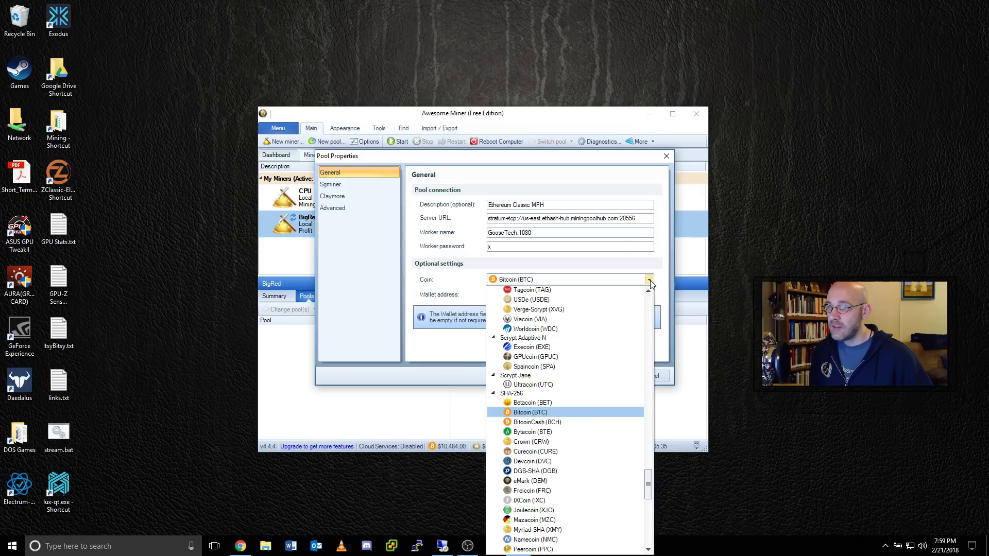
{"action": "left_click_drag", "start_coordinate": [651, 484], "coordinate": [661, 363]}
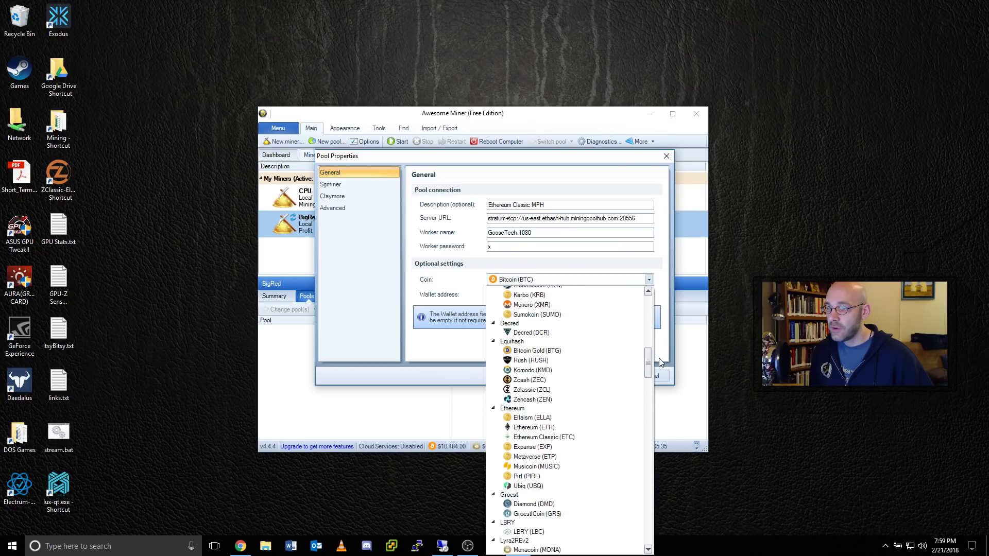
{"action": "left_click", "coordinate": [567, 438]}
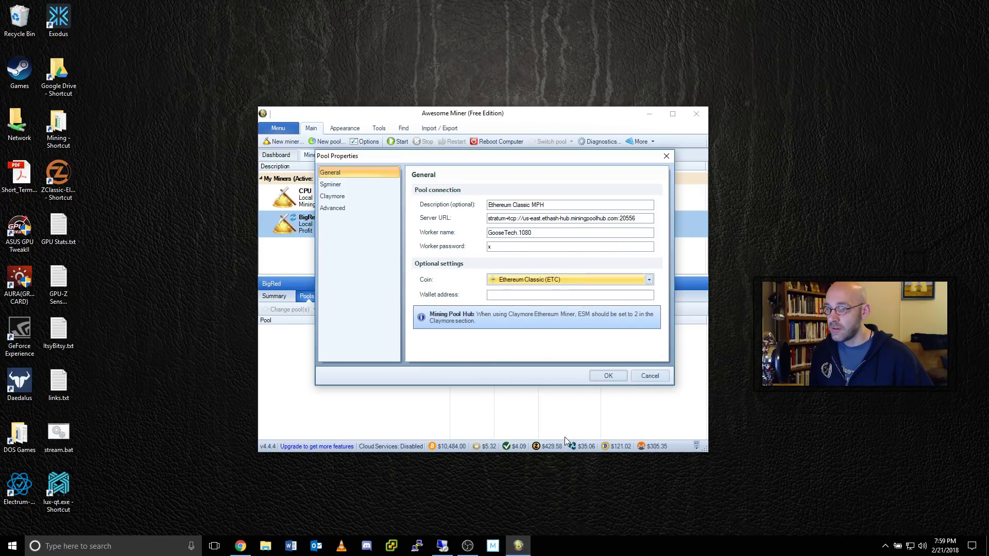
{"action": "left_click", "coordinate": [608, 376]}
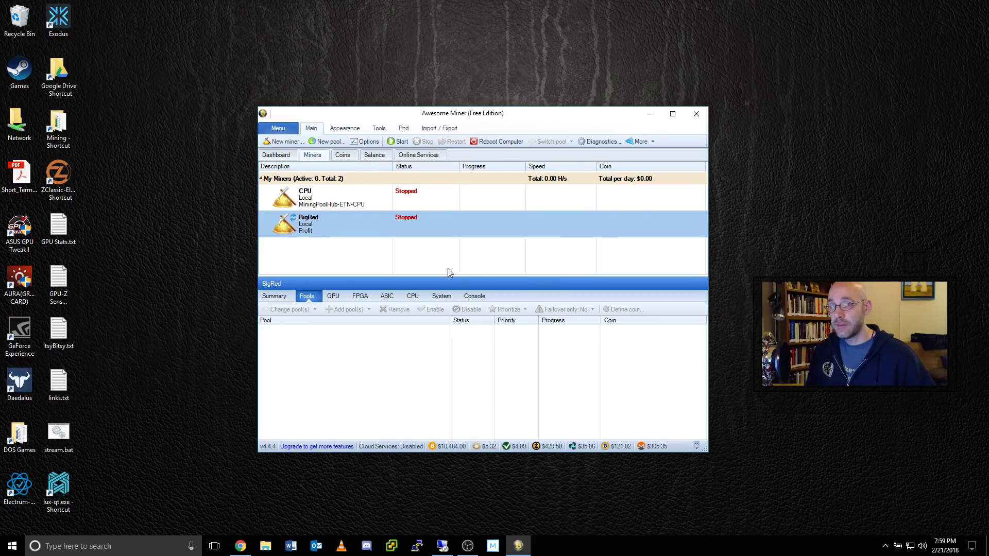
{"action": "left_click", "coordinate": [369, 142]}
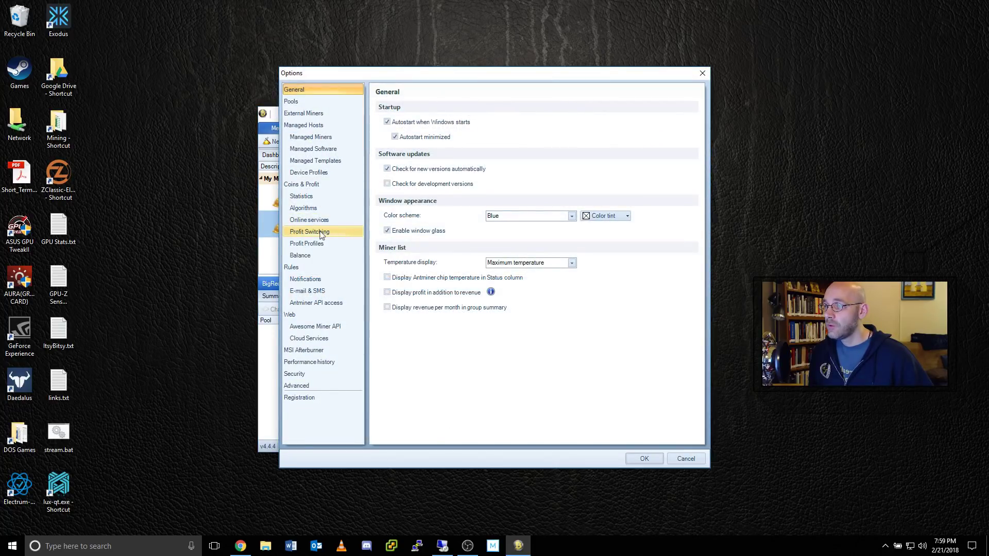
Select Ethereum Classic MPH as the custom pool in Profit Switching options and save.
{"action": "left_click", "coordinate": [320, 232]}
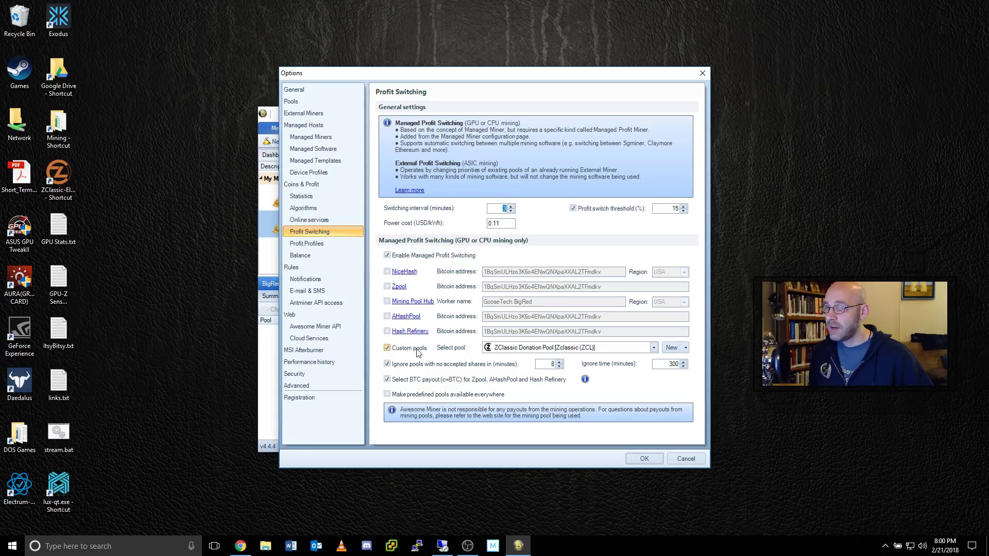
{"action": "left_click", "coordinate": [653, 348]}
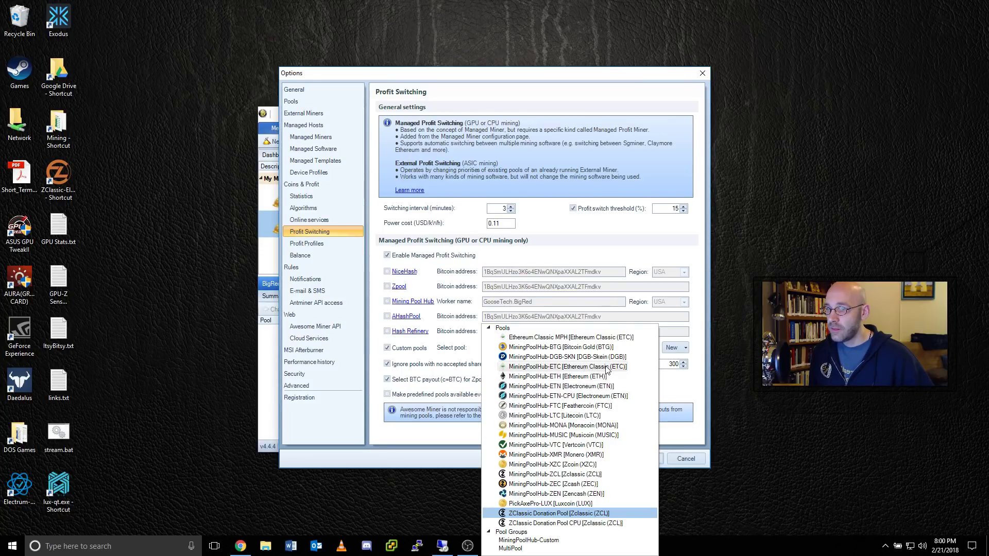
{"action": "left_click", "coordinate": [523, 338]}
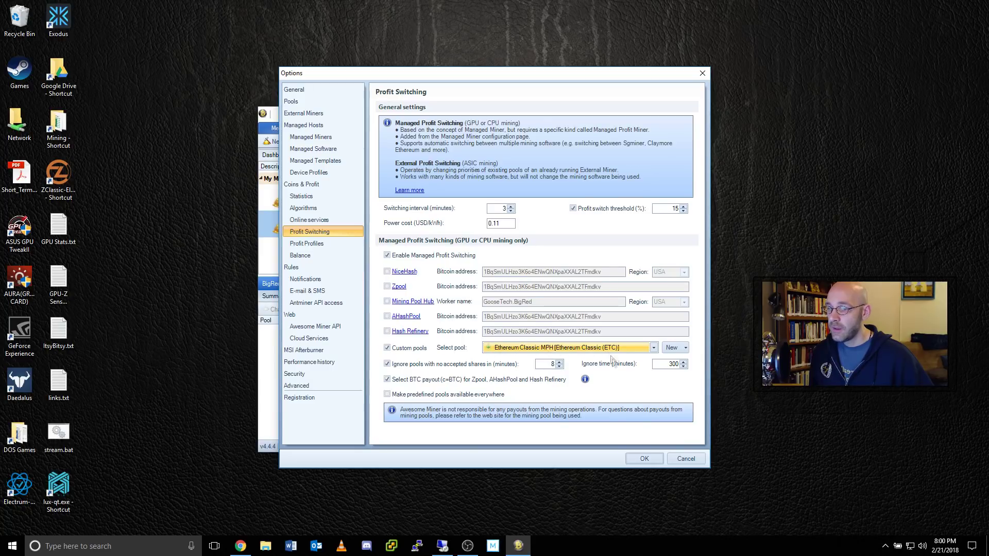
{"action": "left_click", "coordinate": [654, 459]}
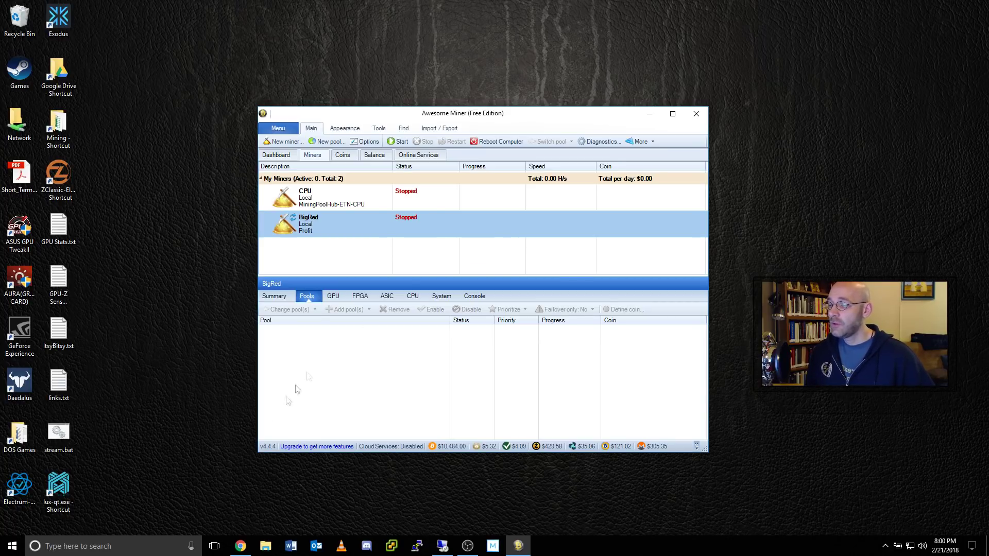
{"action": "left_click", "coordinate": [246, 544]}
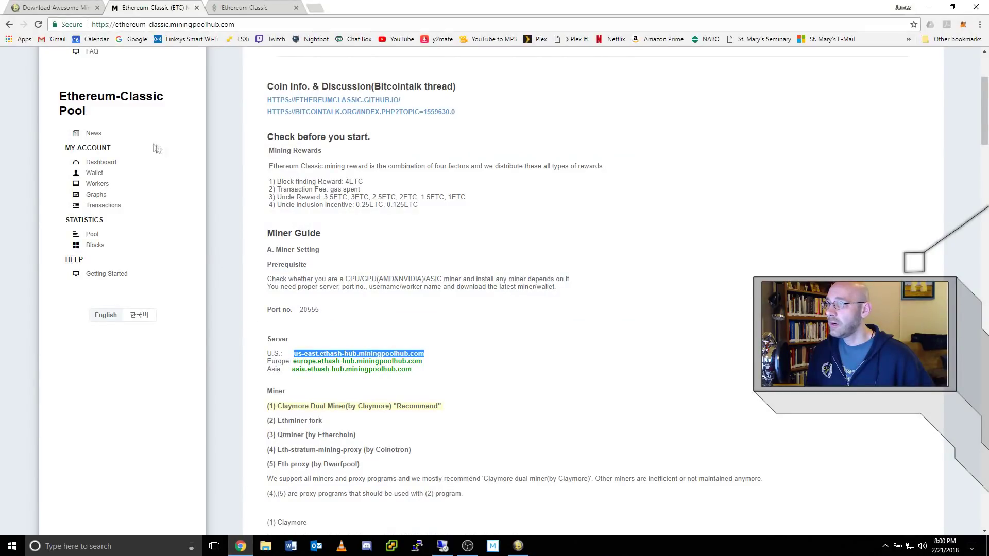
Review the pool's wallet settings: payment address, payout threshold and PIN, then minimize Chrome.
{"action": "left_click", "coordinate": [95, 175]}
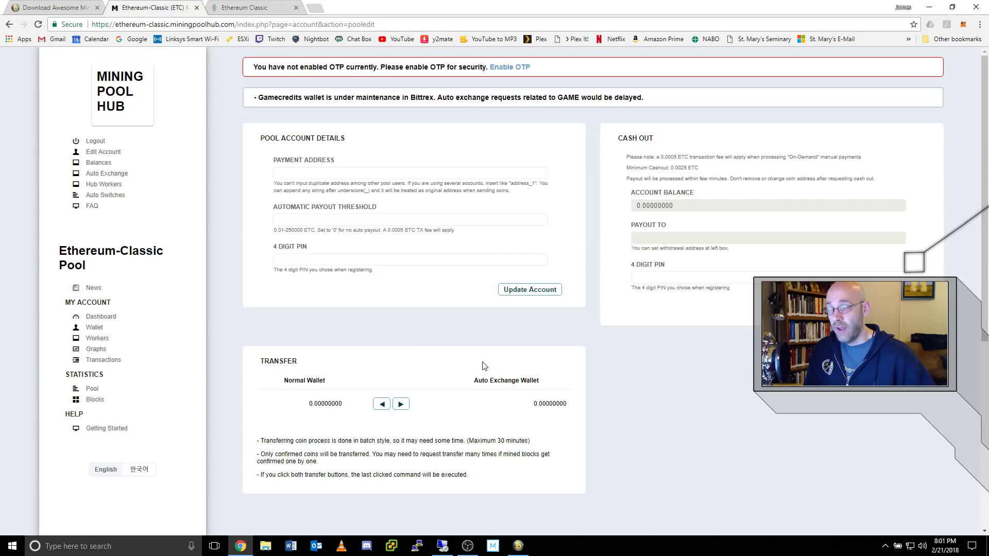
{"action": "left_click", "coordinate": [301, 173]}
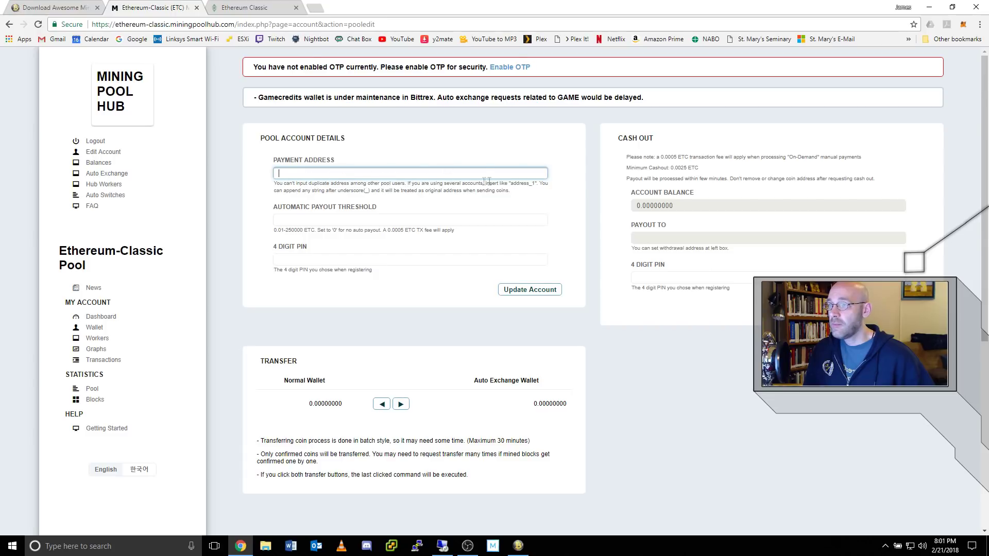
{"action": "left_click", "coordinate": [361, 220]}
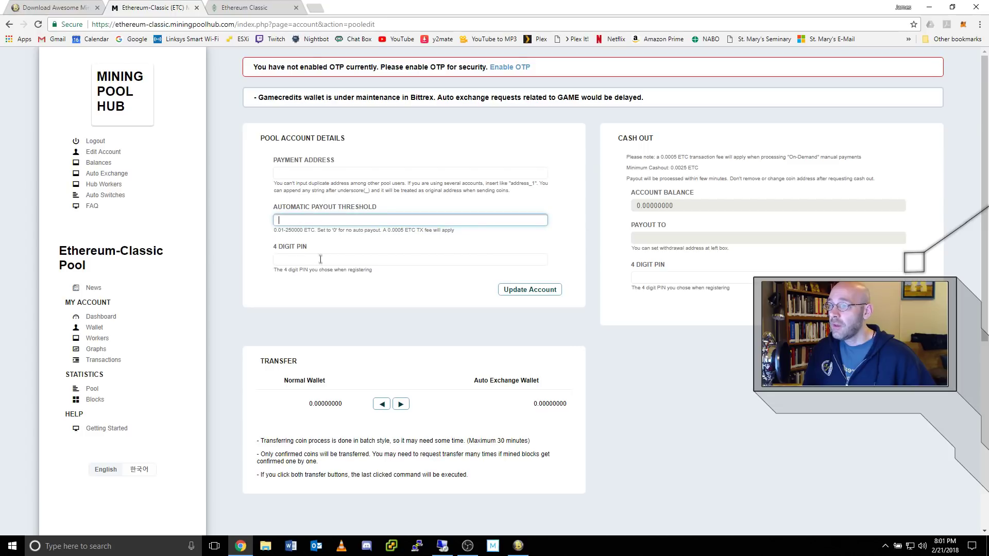
{"action": "left_click", "coordinate": [298, 261]}
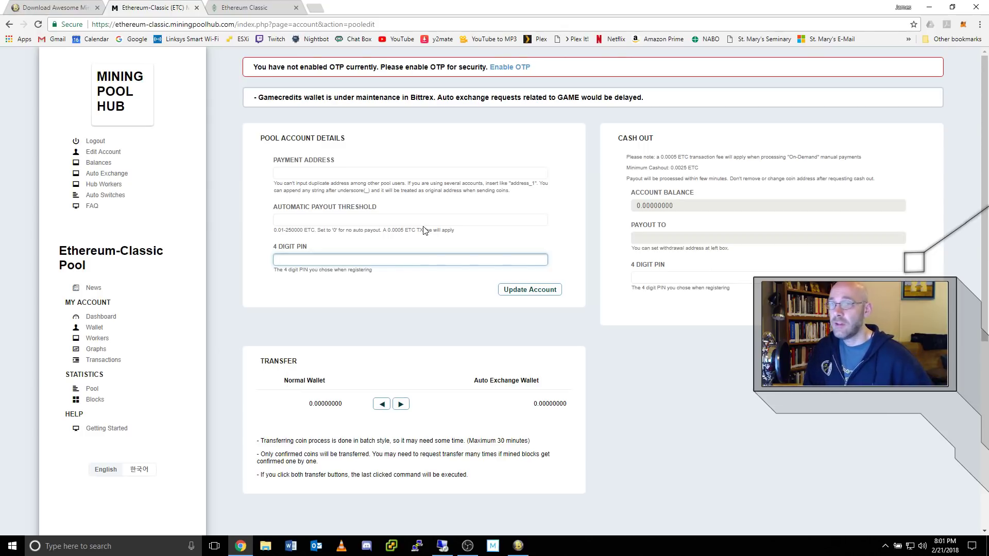
{"action": "left_click", "coordinate": [930, 7]}
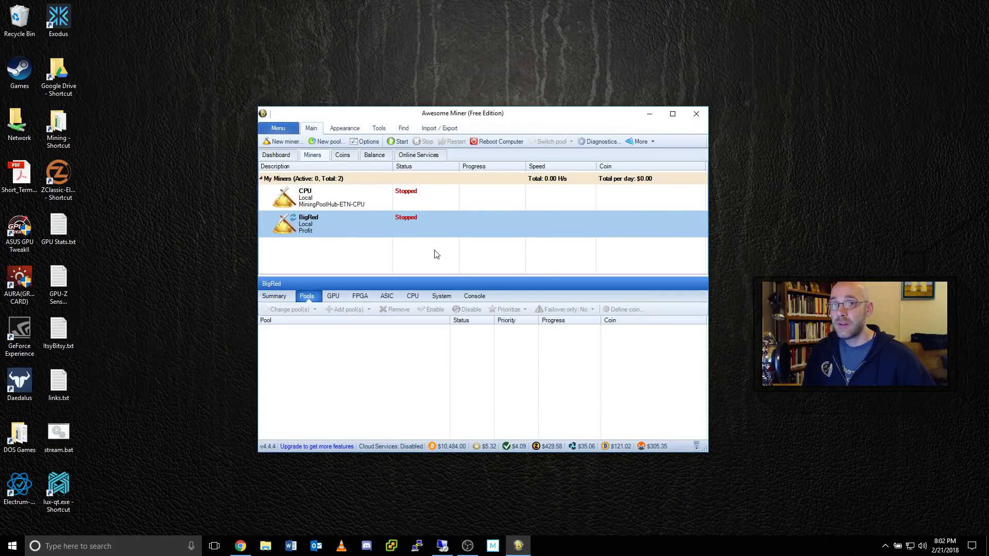
Start BigRed and bring Awesome Miner in front of the Claymore console.
{"action": "left_click", "coordinate": [401, 142]}
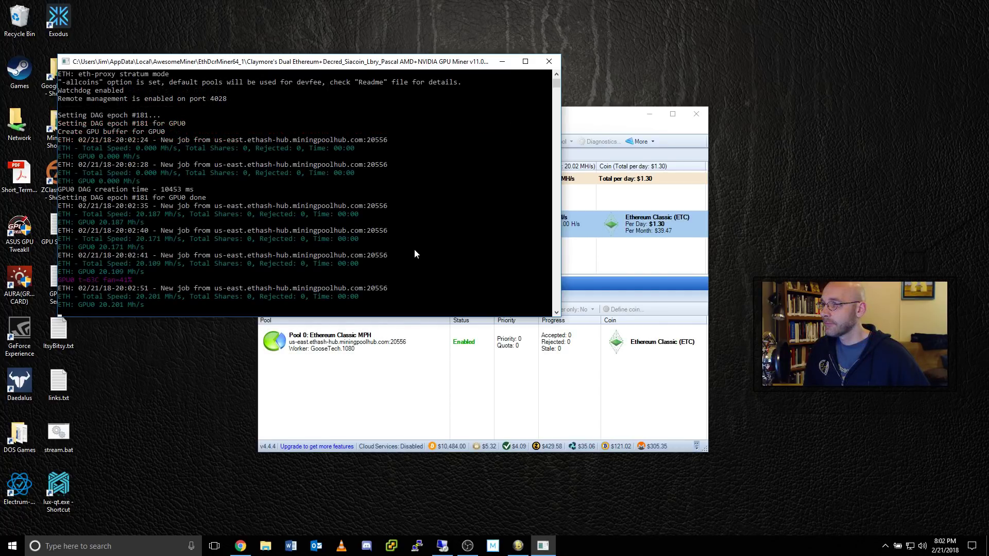
{"action": "left_click", "coordinate": [559, 230]}
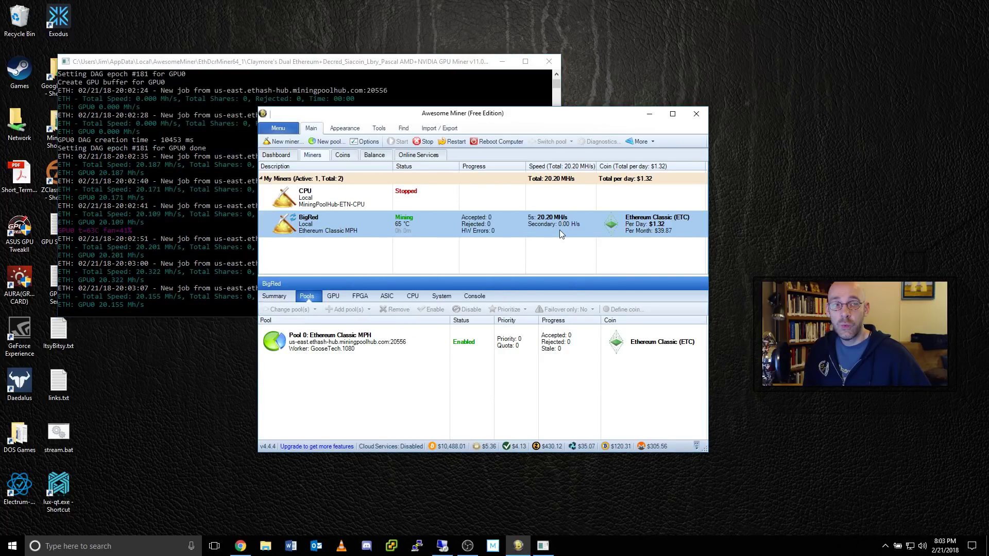